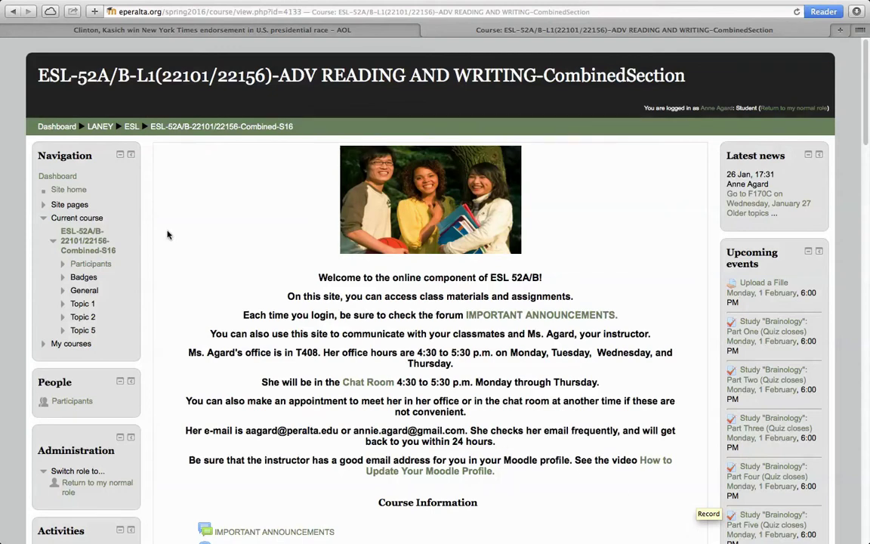
# From the course Participants list, open your own profile and start editing it
pyautogui.click(121, 159)
pyautogui.click(121, 160)
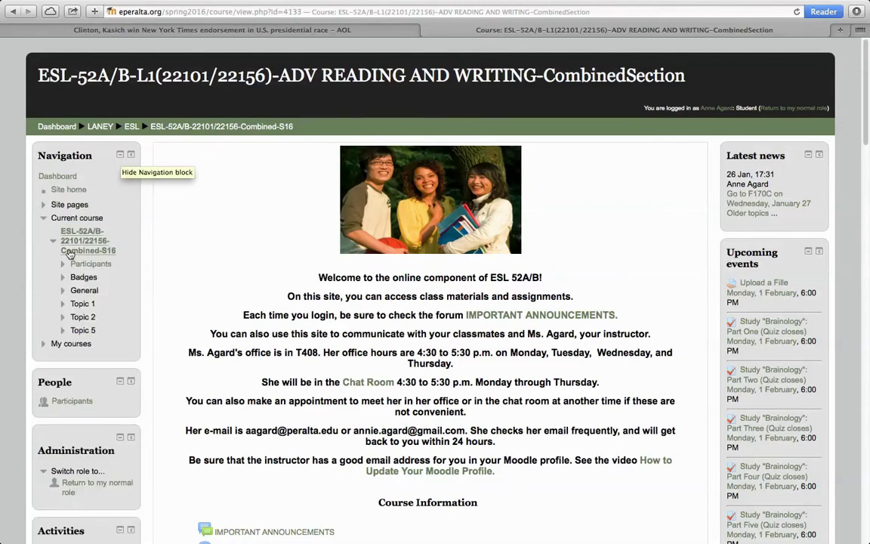
pyautogui.click(92, 266)
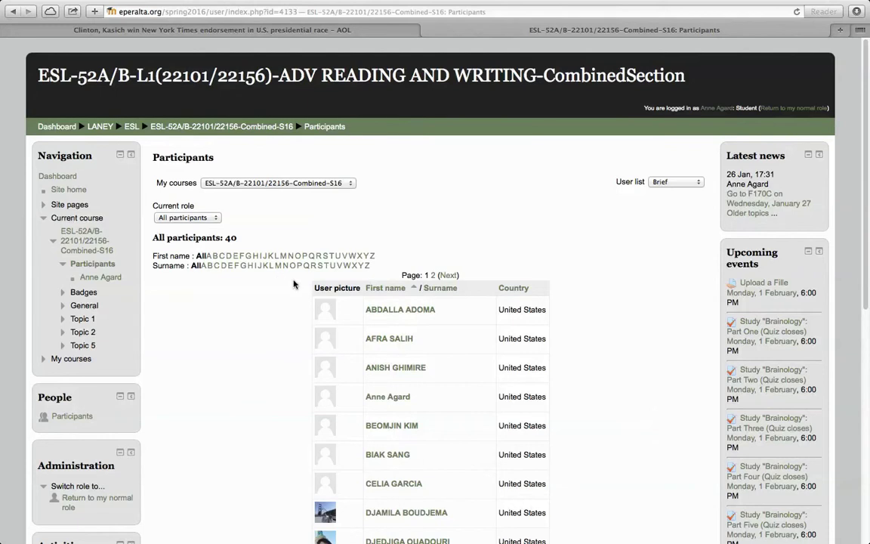
pyautogui.click(391, 403)
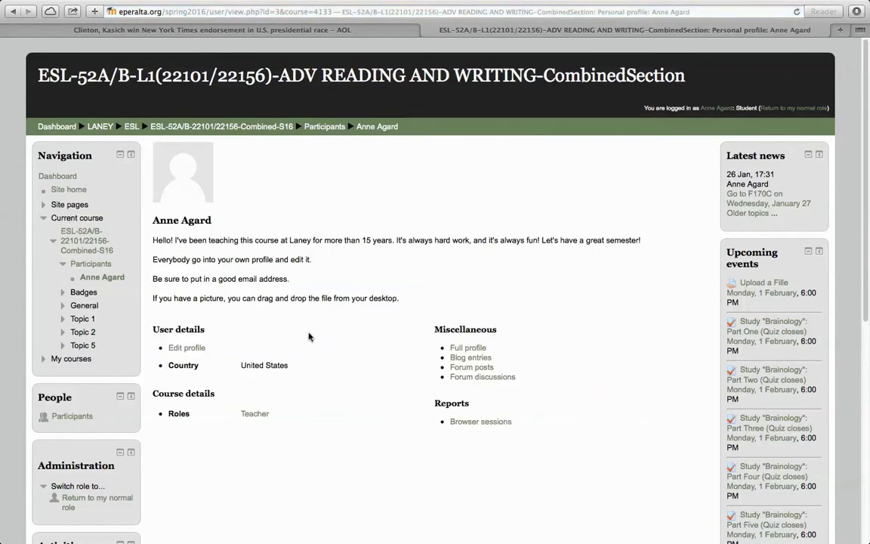
pyautogui.click(185, 350)
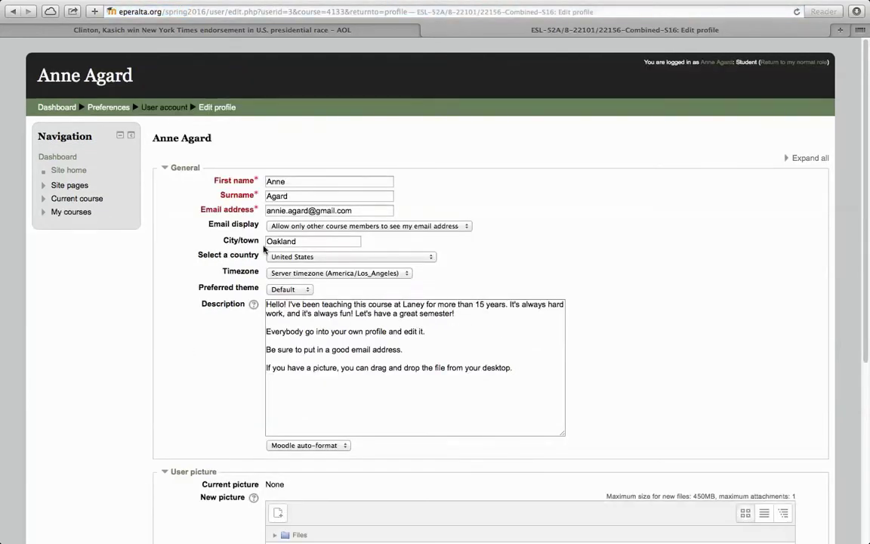
# Replace the profile email address with the new AOL address
pyautogui.click(362, 211)
pyautogui.moveTo(362, 212); pyautogui.dragTo(258, 209)
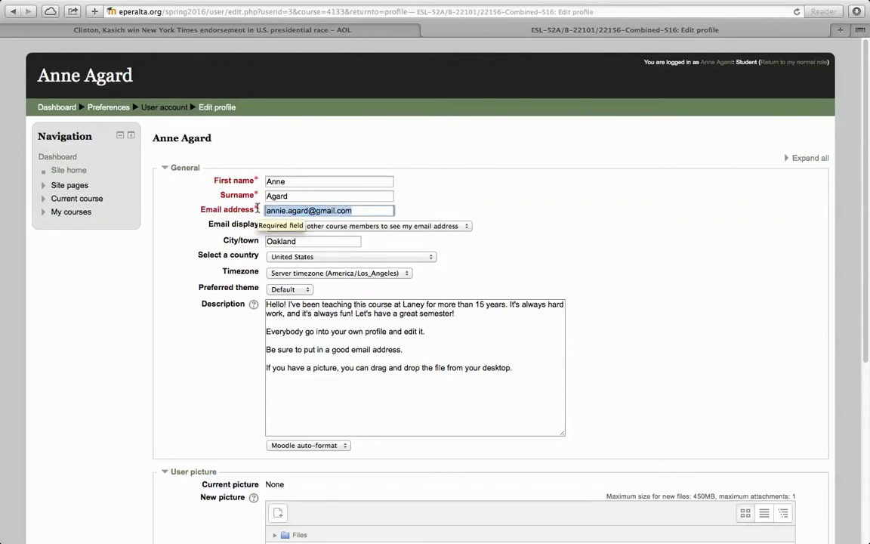
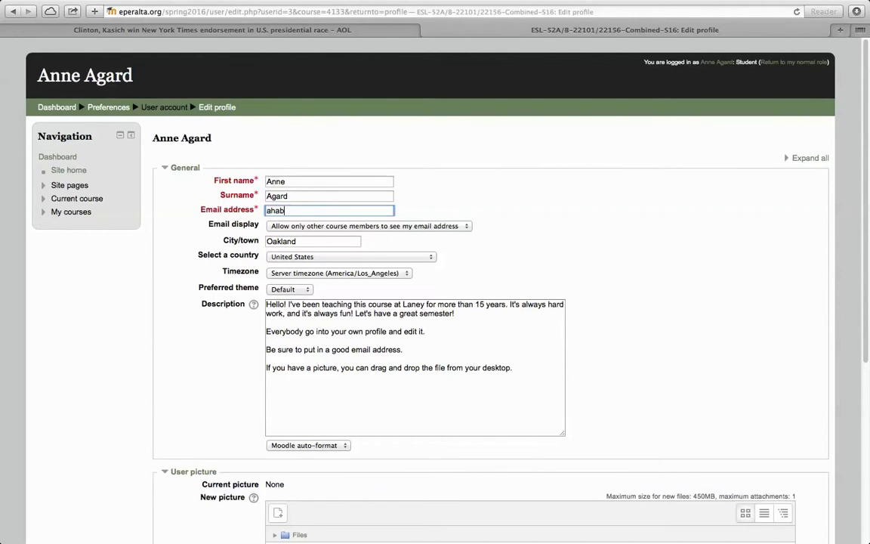
# Add a new Description paragraph reading 'You can type a message to the cl'
pyautogui.click(410, 349)
pyautogui.press('Return')
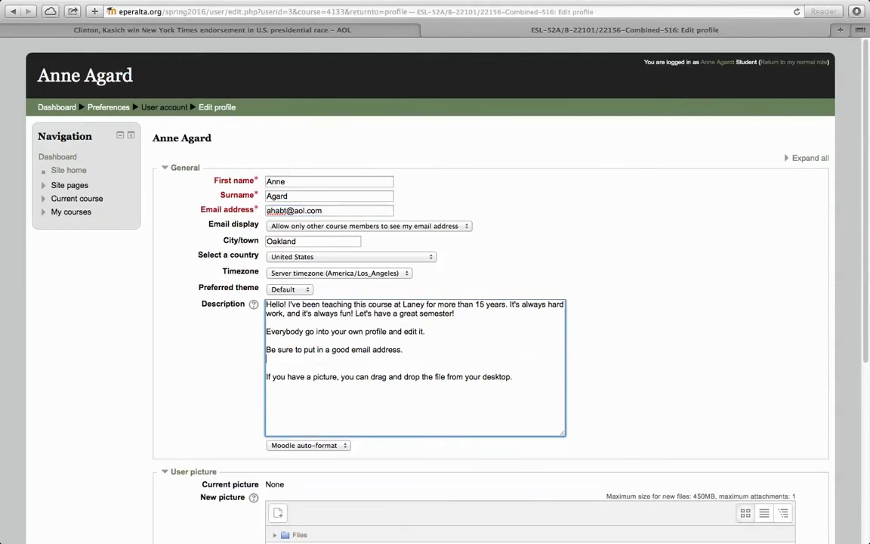
pyautogui.press('Return')
pyautogui.write('You')
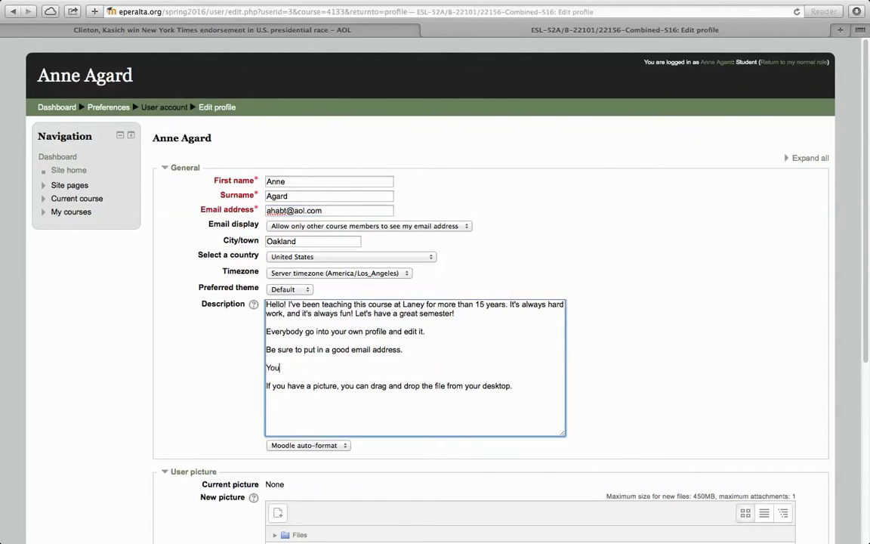
pyautogui.write(' can type a message to t')
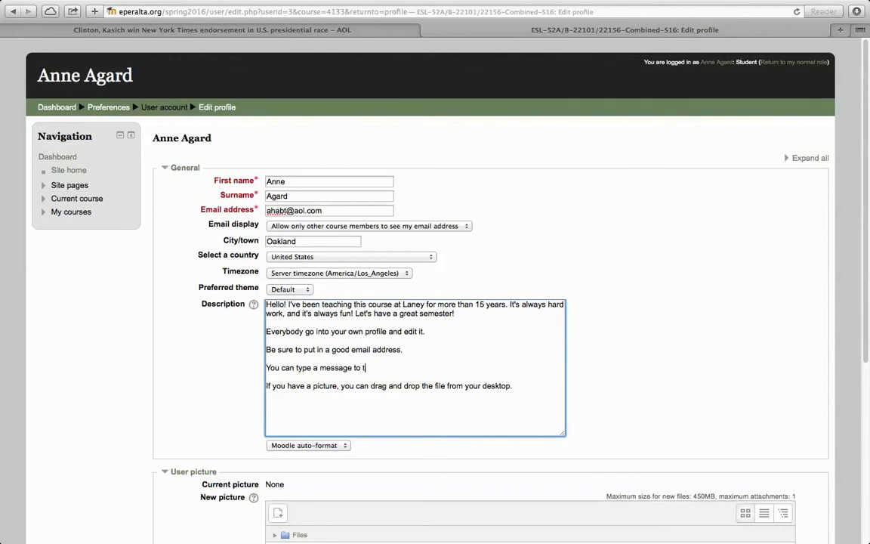
pyautogui.write('he class in this box.')
# Upload f1.png from the desktop as the new profile picture
pyautogui.scroll(-5, 865, 355)
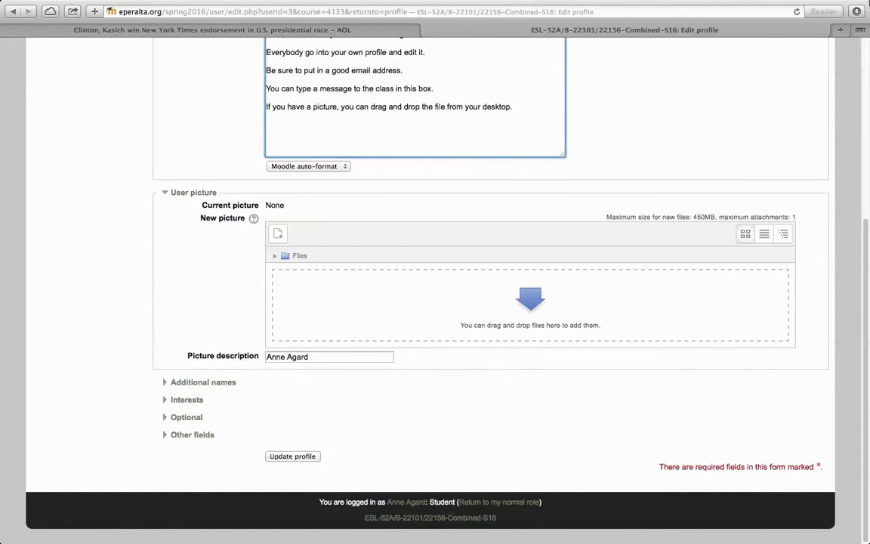
pyautogui.click(854, 8)
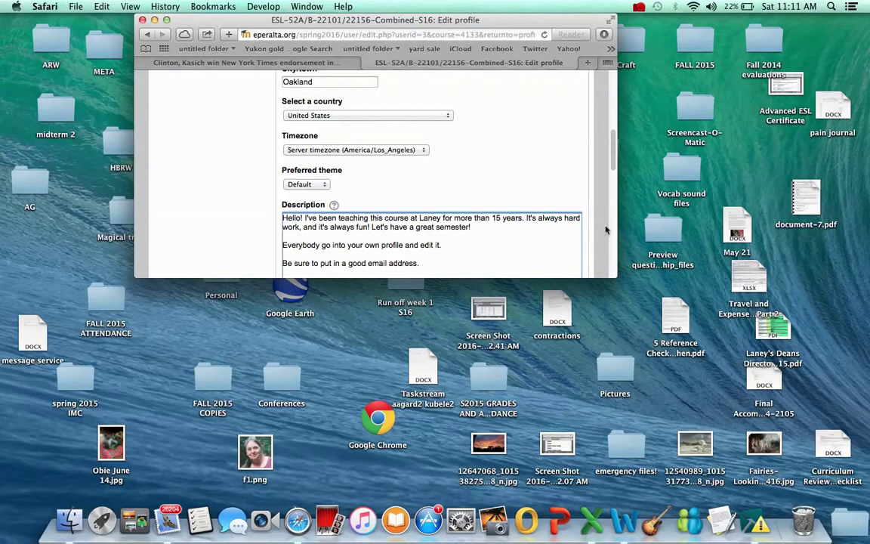
pyautogui.moveTo(614, 155); pyautogui.dragTo(615, 222)
pyautogui.moveTo(248, 447); pyautogui.dragTo(343, 152)
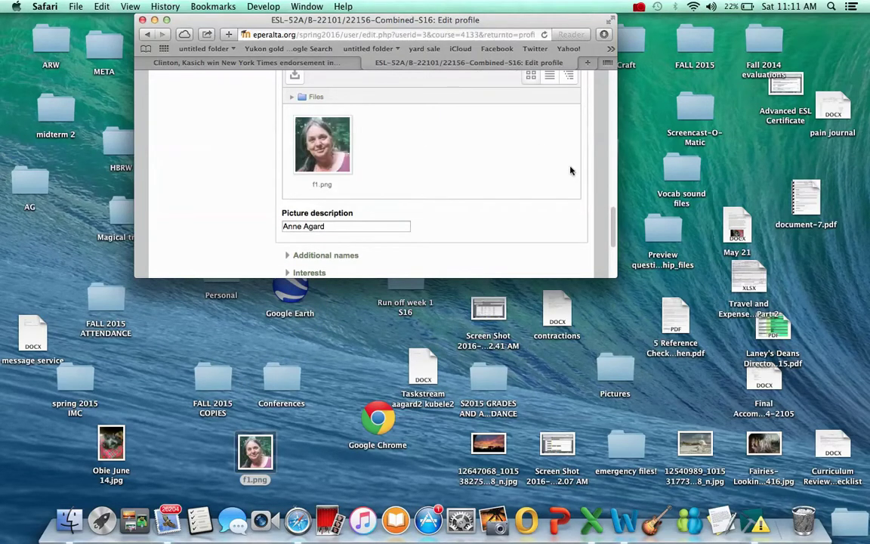
# Save the profile with Update profile and return the browser to full screen
pyautogui.scroll(-4, 610, 241)
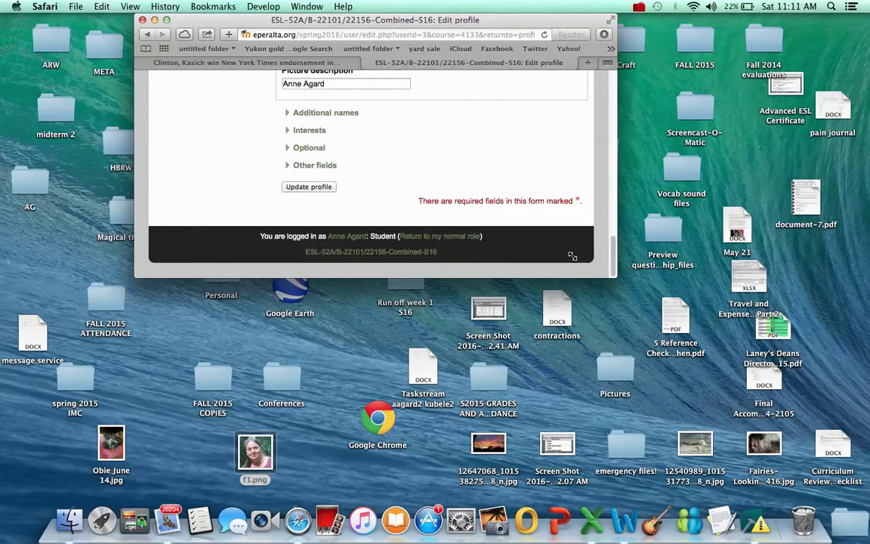
pyautogui.click(308, 187)
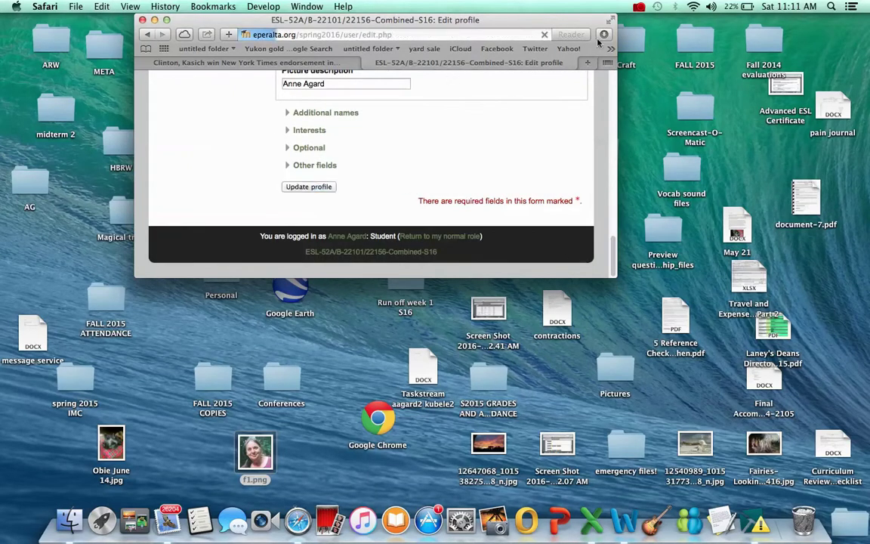
pyautogui.click(611, 20)
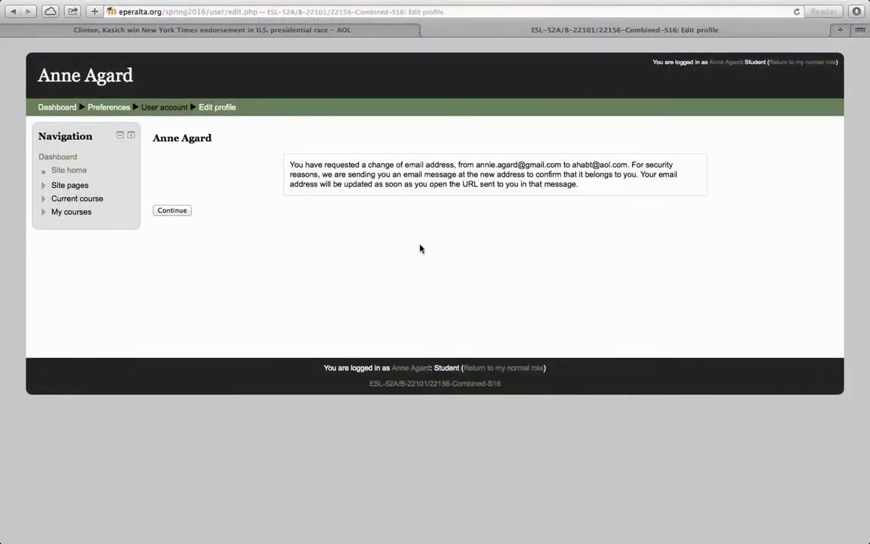
# Zoom the page in two levels to read the email-change confirmation notice
pyautogui.press('super+plus')
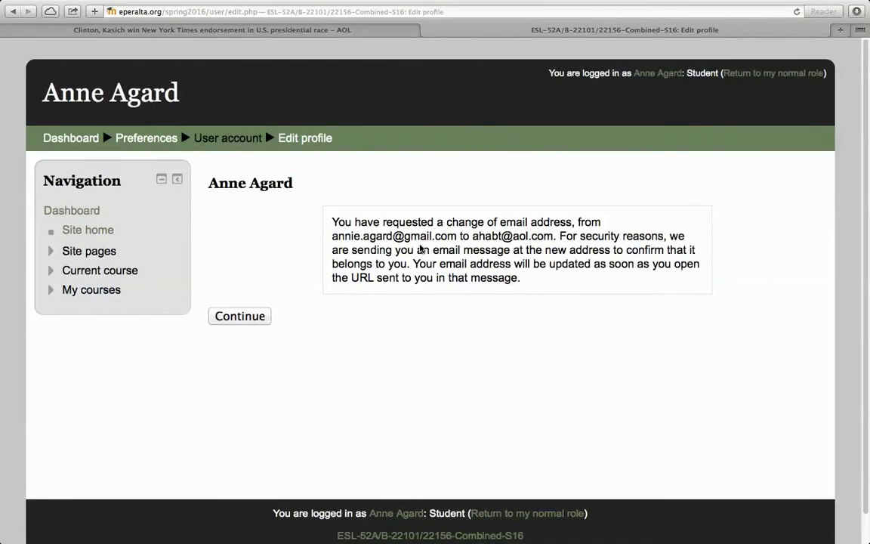
pyautogui.press('super+plus')
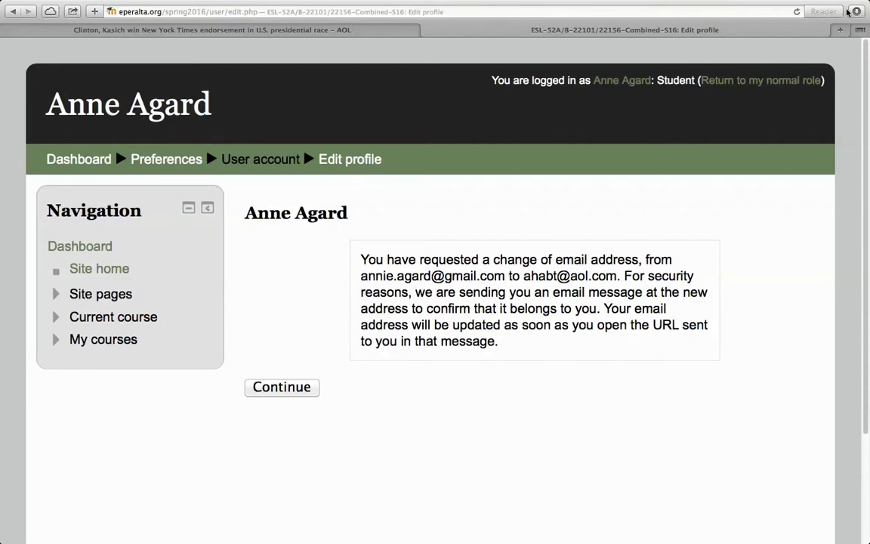
pyautogui.click(839, 32)
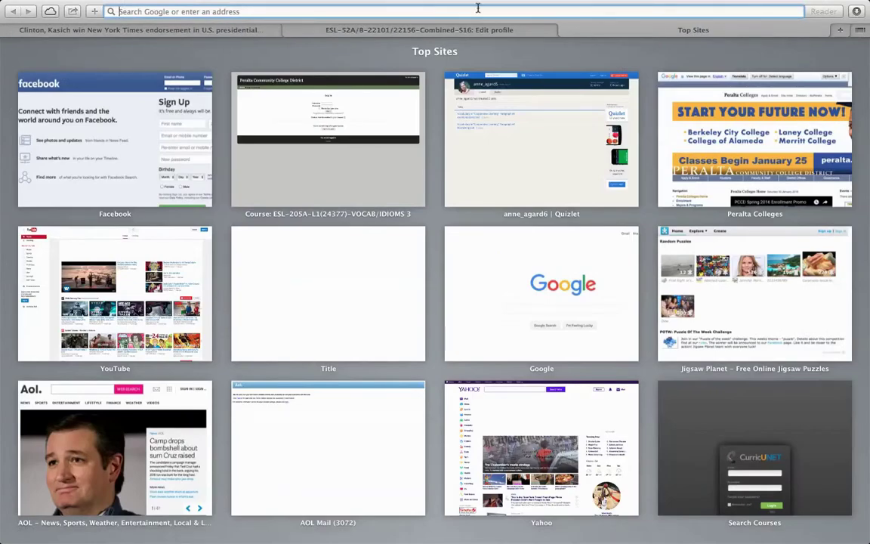
pyautogui.write('w')
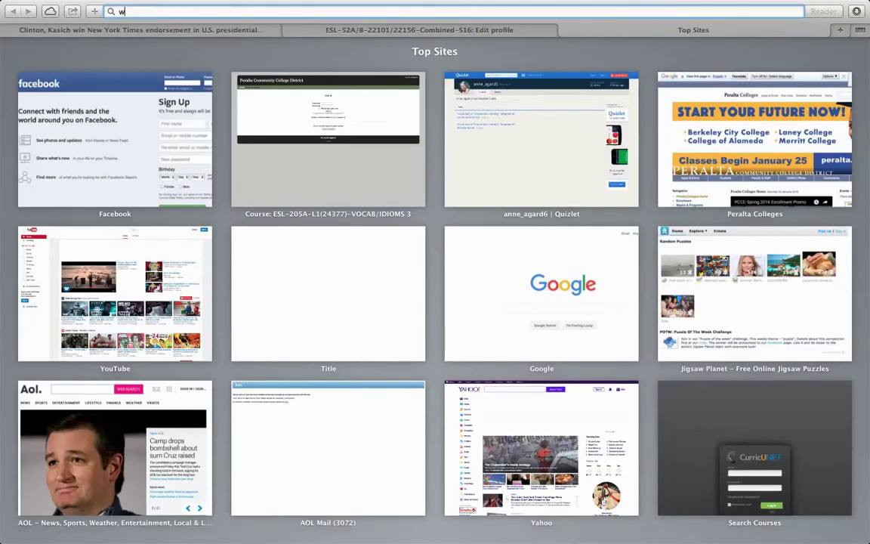
pyautogui.write('ww.aol.com')
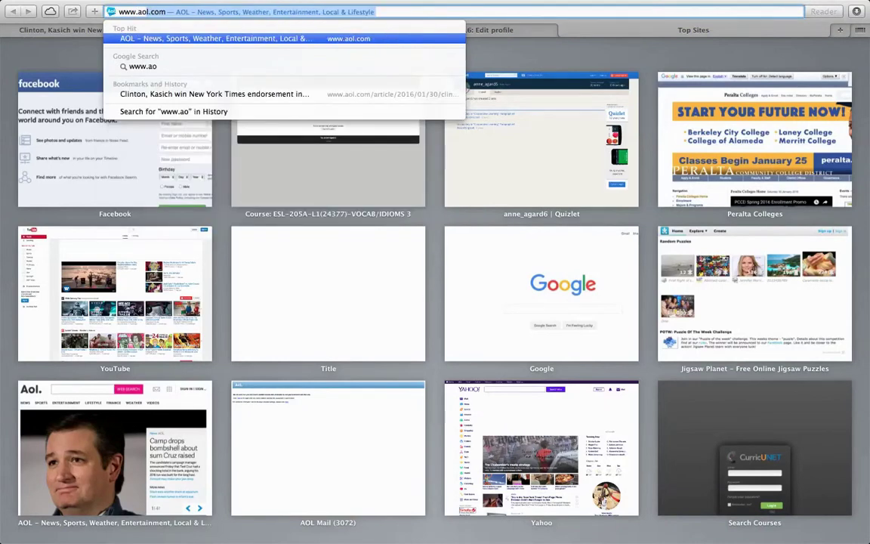
pyautogui.press('Return')
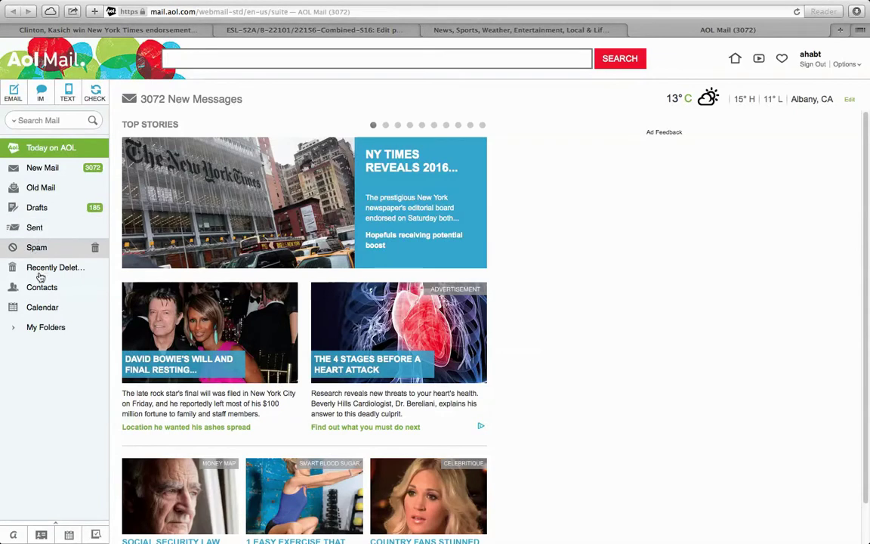
pyautogui.click(45, 174)
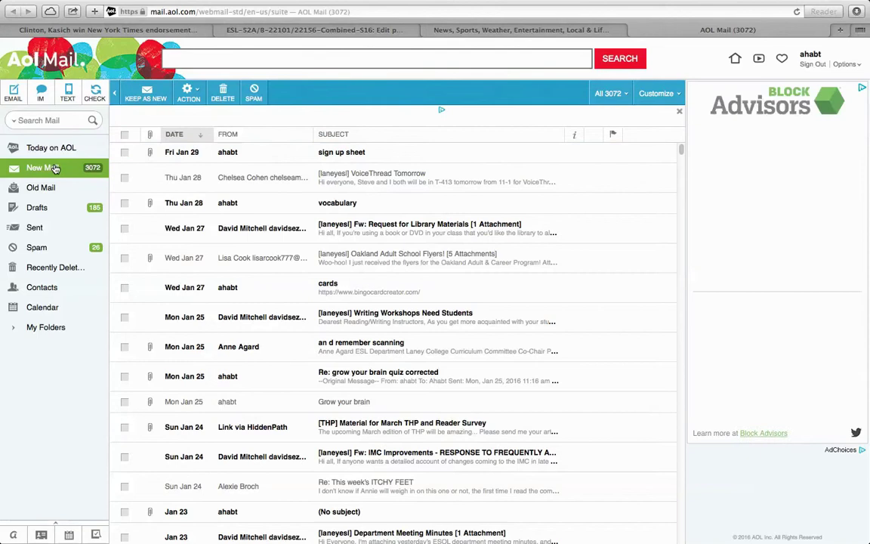
pyautogui.click(37, 252)
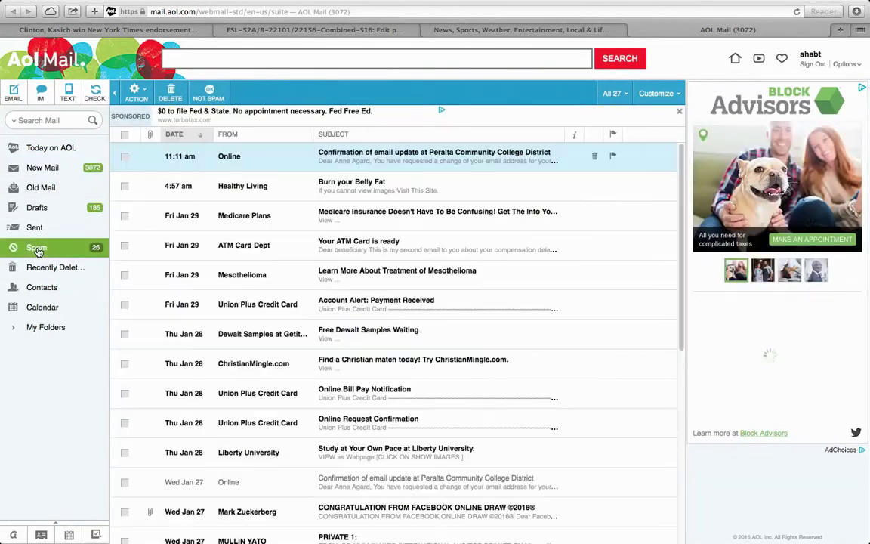
pyautogui.click(389, 157)
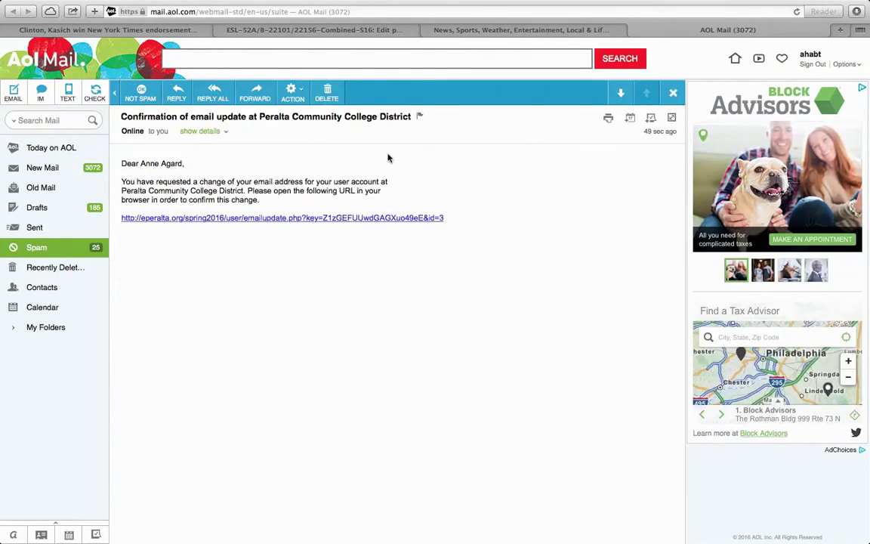
# Enable links in the confirmation email and follow its link to confirm the new address
pyautogui.click(369, 219)
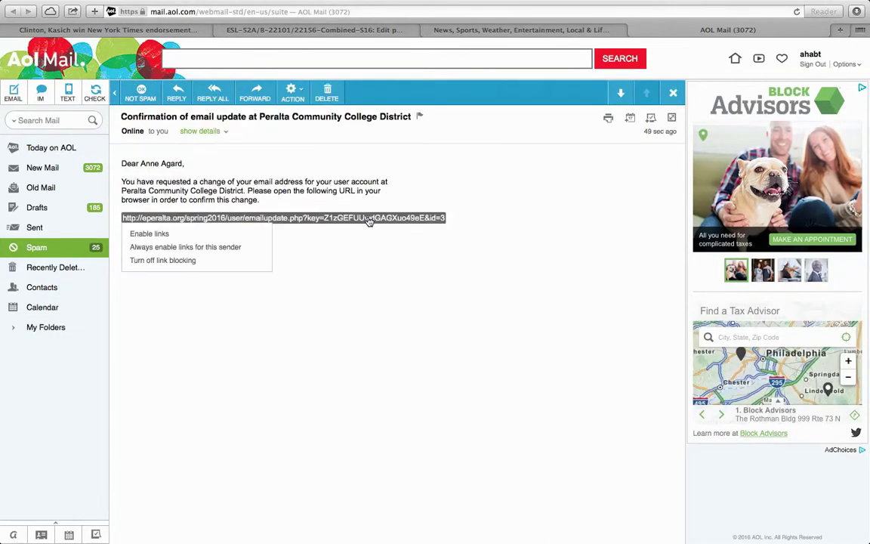
pyautogui.click(147, 234)
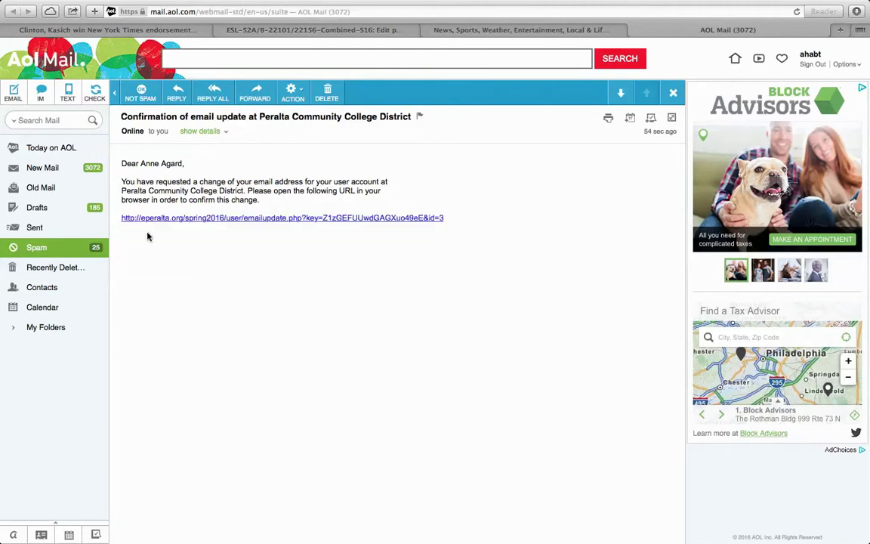
pyautogui.click(185, 220)
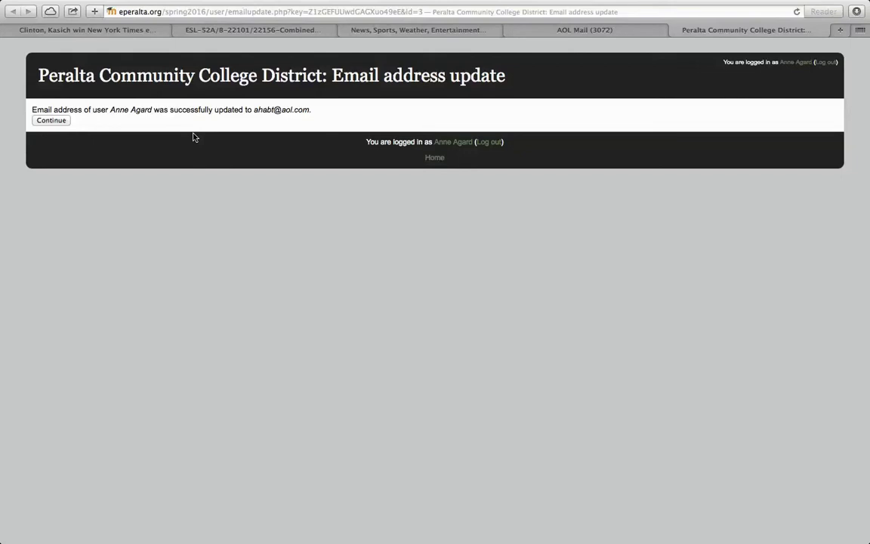
# Zoom in and continue to the public profile showing the new description
pyautogui.press('super+plus')
pyautogui.press('super+plus')
pyautogui.press('super+plus')
pyautogui.press('super+plus')
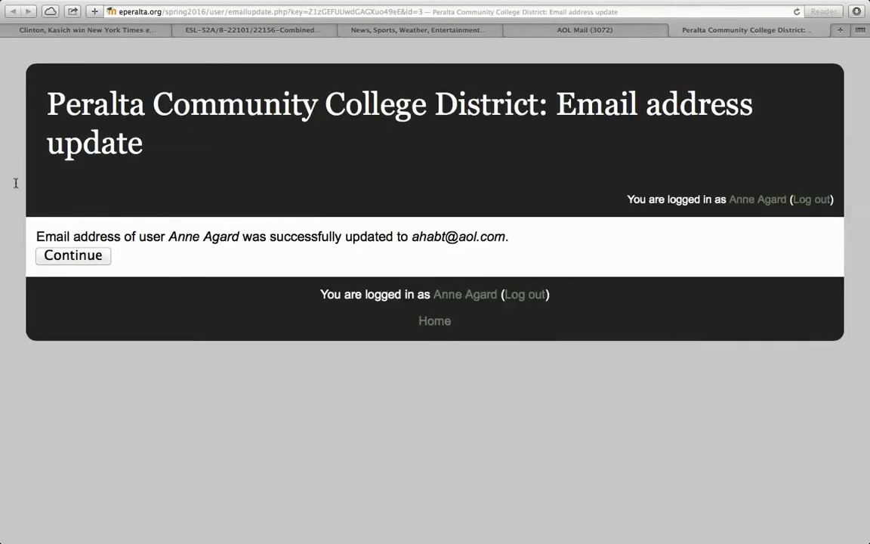
pyautogui.click(77, 258)
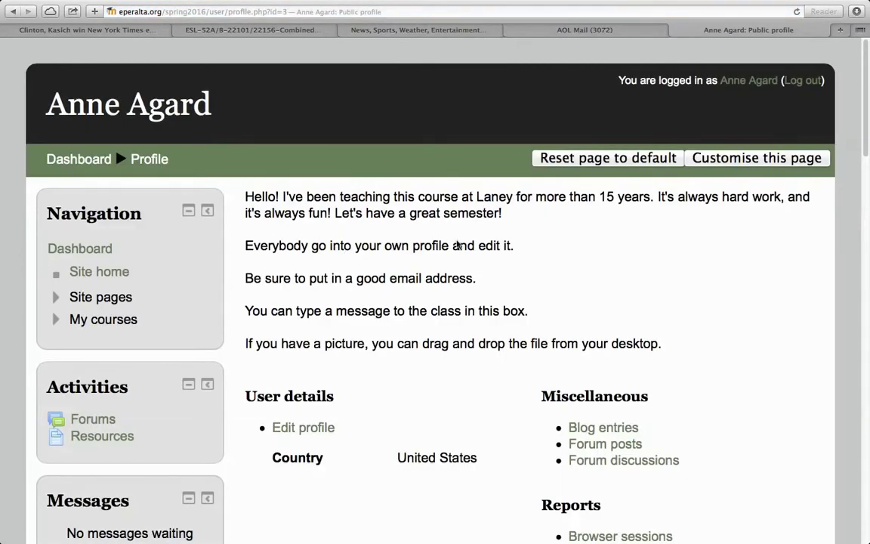
pyautogui.scroll(-5, 524, 261)
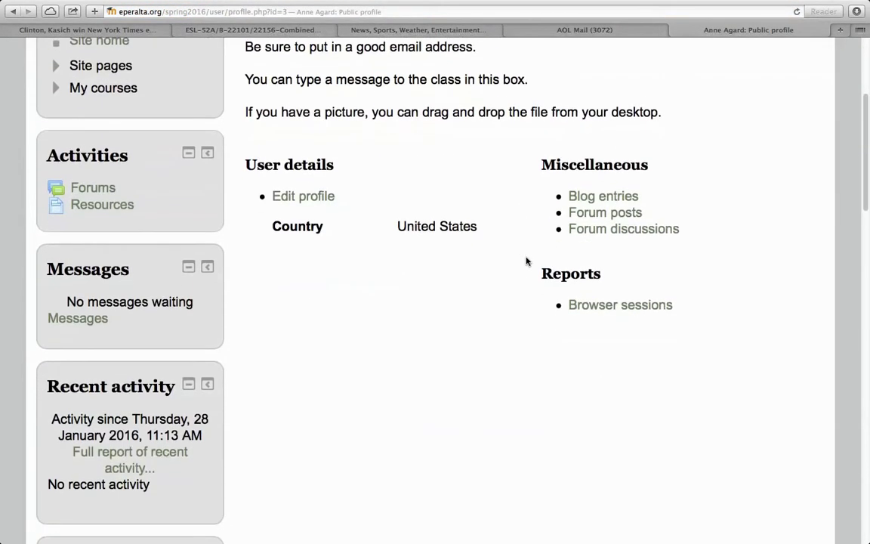
pyautogui.scroll(5, 526, 261)
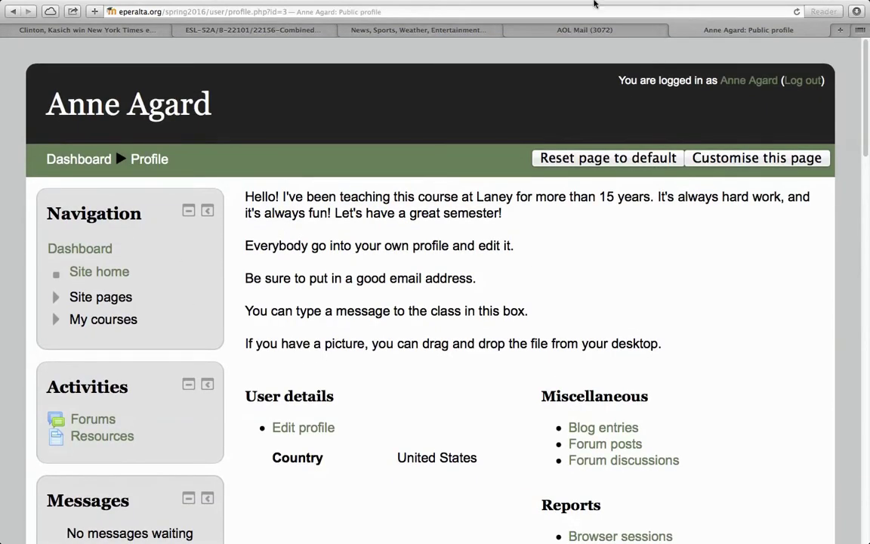
# Return to the Dashboard and open the ESL-52A/B combined-section course
pyautogui.moveTo(659, 5)
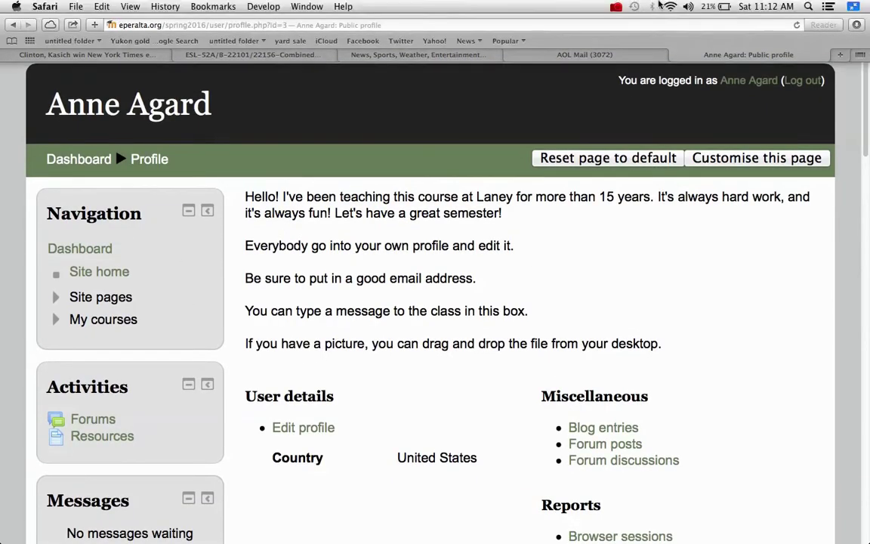
pyautogui.click(615, 7)
pyautogui.click(671, 27)
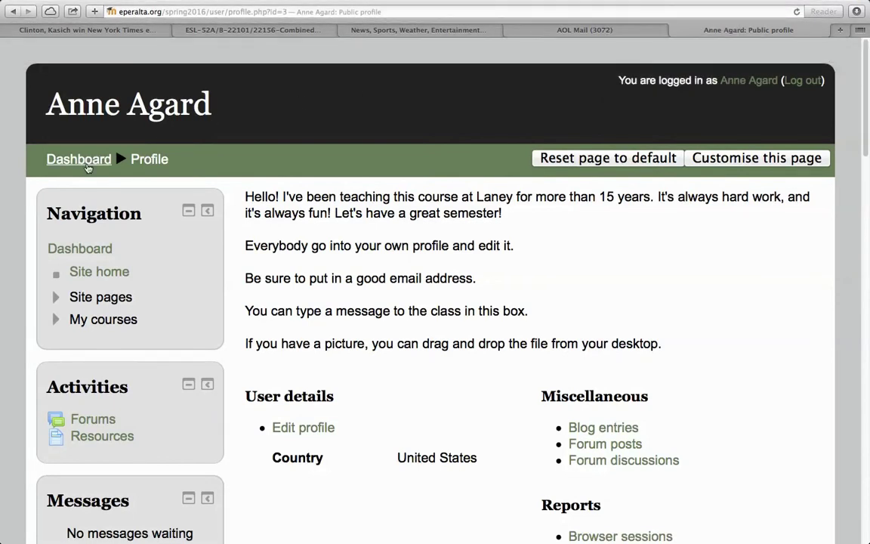
pyautogui.click(87, 164)
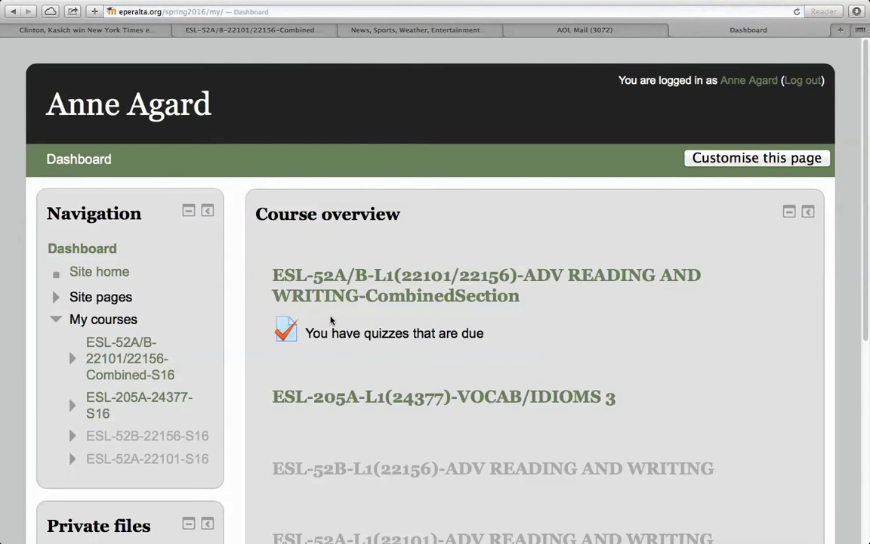
pyautogui.click(410, 297)
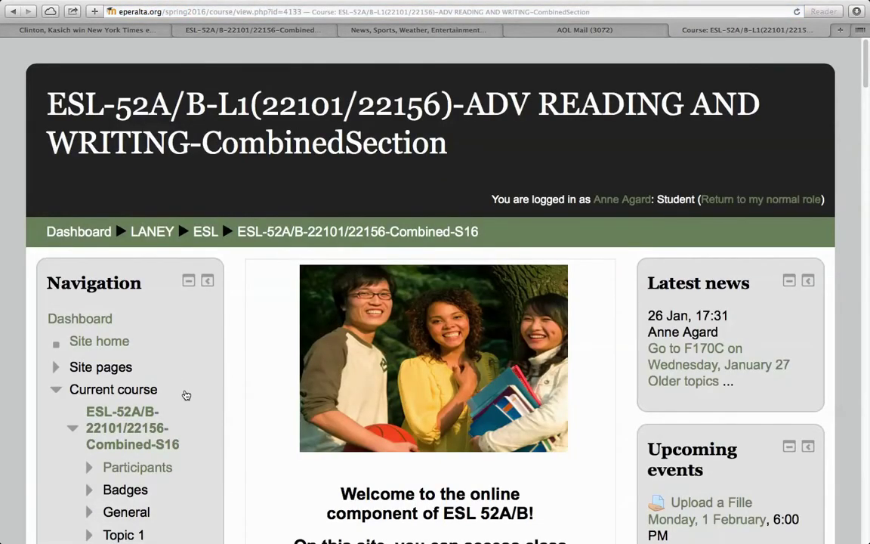
# Open your own profile from the course's 40-participant list and go to Edit profile
pyautogui.click(149, 470)
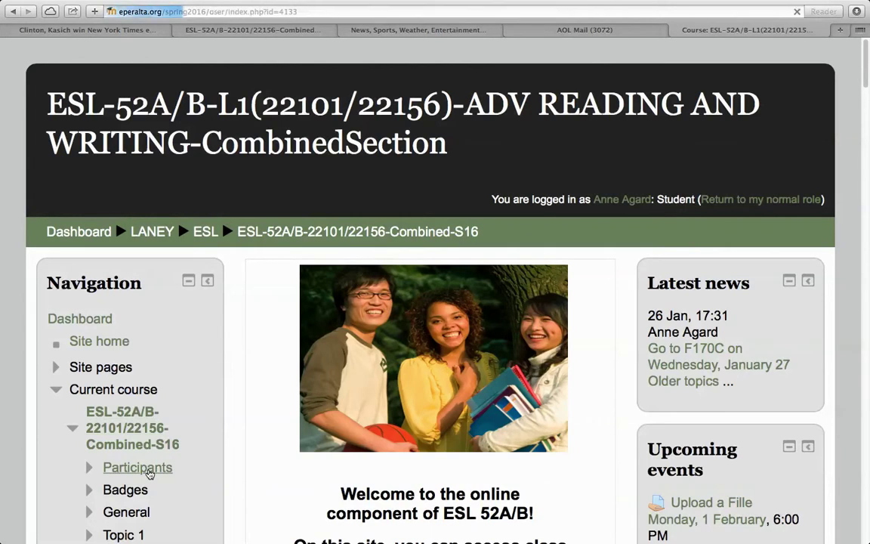
pyautogui.scroll(-5, 288, 427)
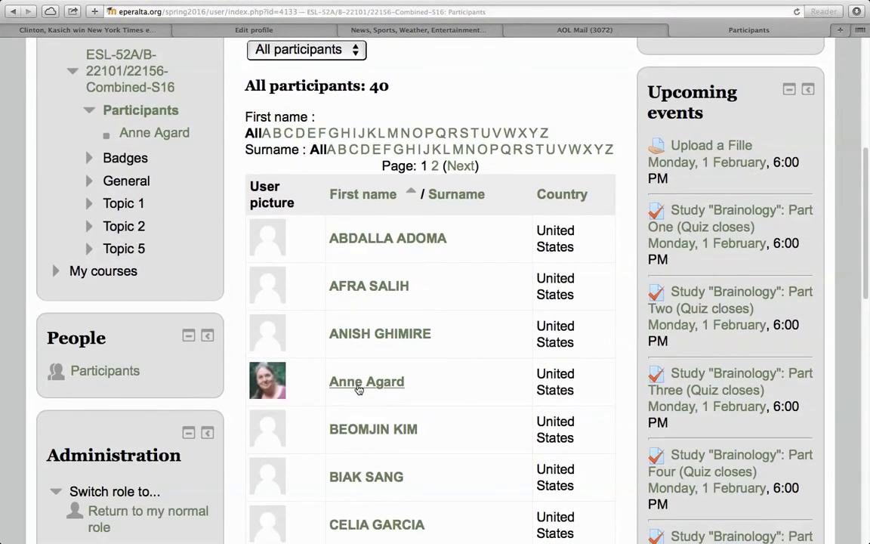
pyautogui.click(358, 387)
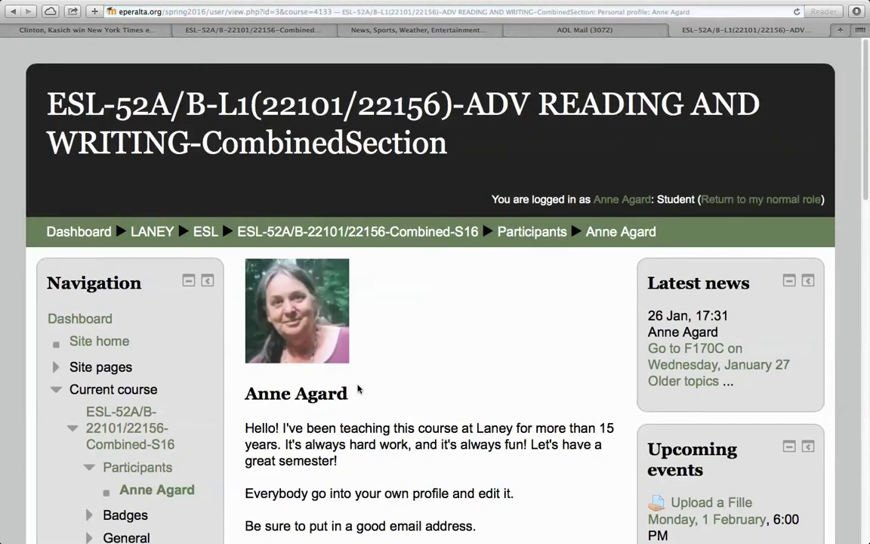
pyautogui.scroll(-5, 358, 389)
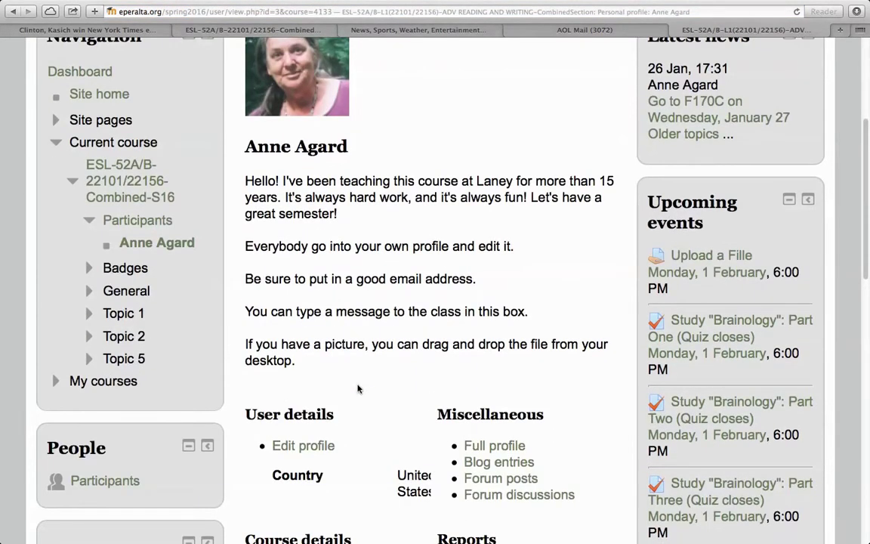
pyautogui.scroll(-5, 358, 389)
pyautogui.scroll(-1, 358, 388)
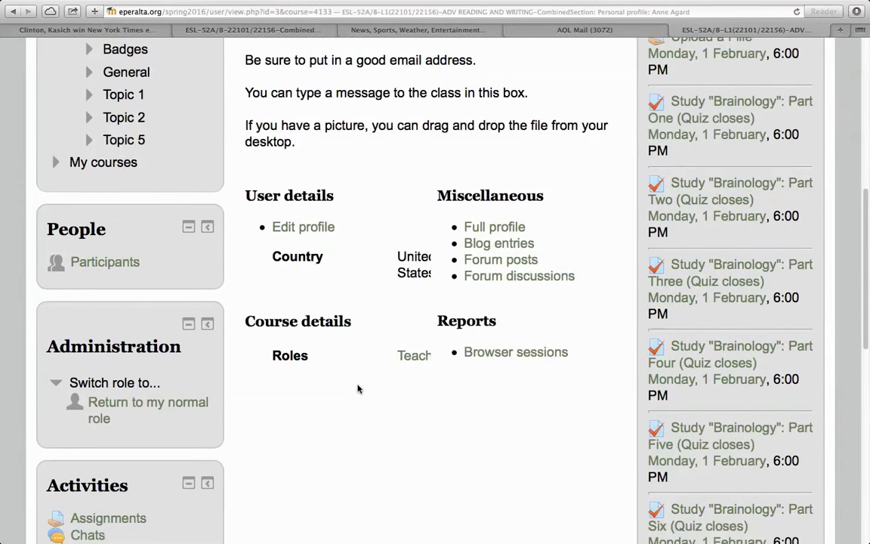
pyautogui.click(303, 228)
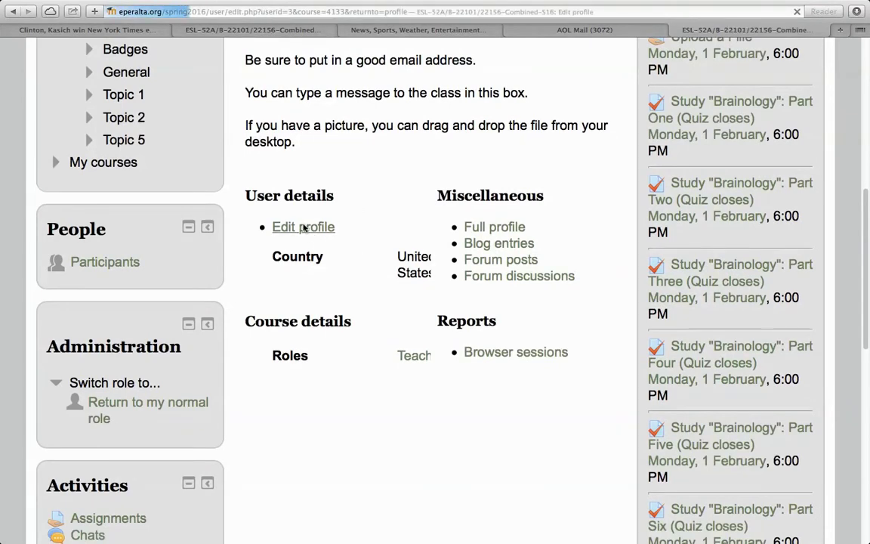
# Set Email display to 'Allow everyone to see my email address'
pyautogui.scroll(-10, 309, 231)
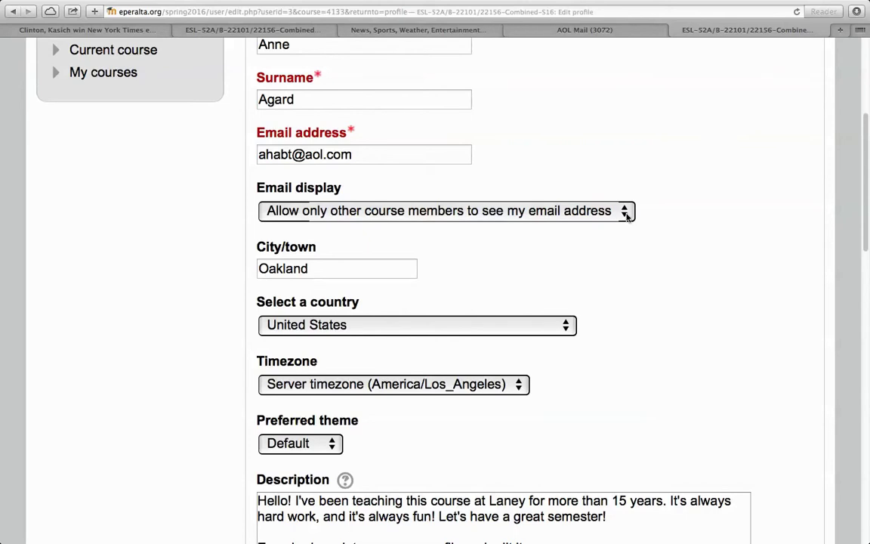
pyautogui.click(627, 215)
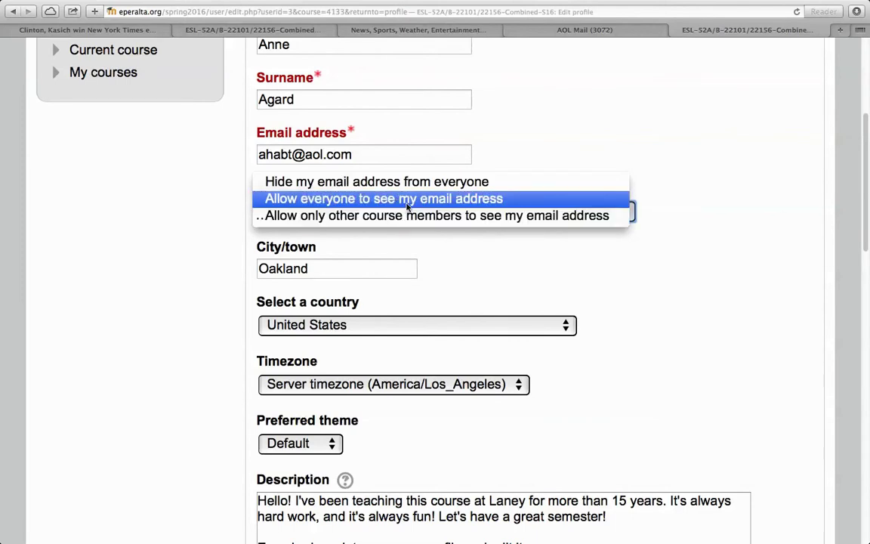
pyautogui.click(407, 198)
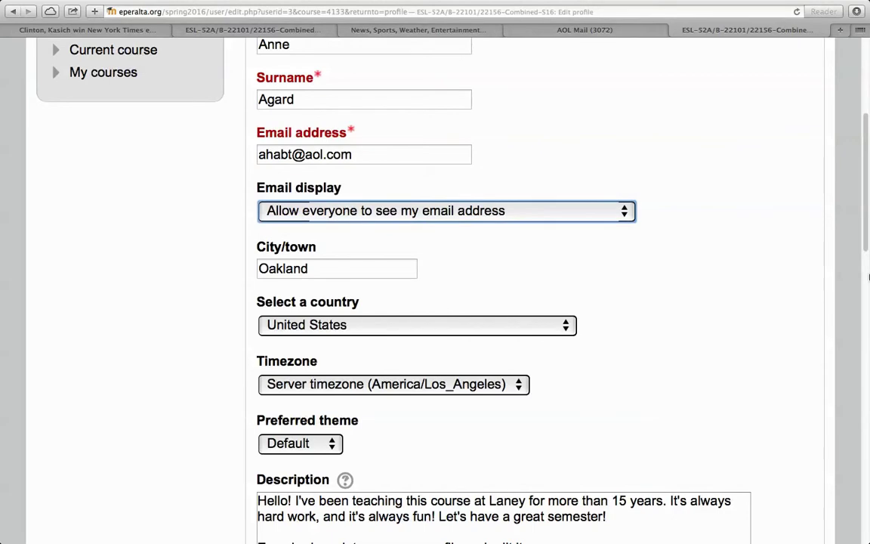
pyautogui.moveTo(862, 253); pyautogui.dragTo(868, 542)
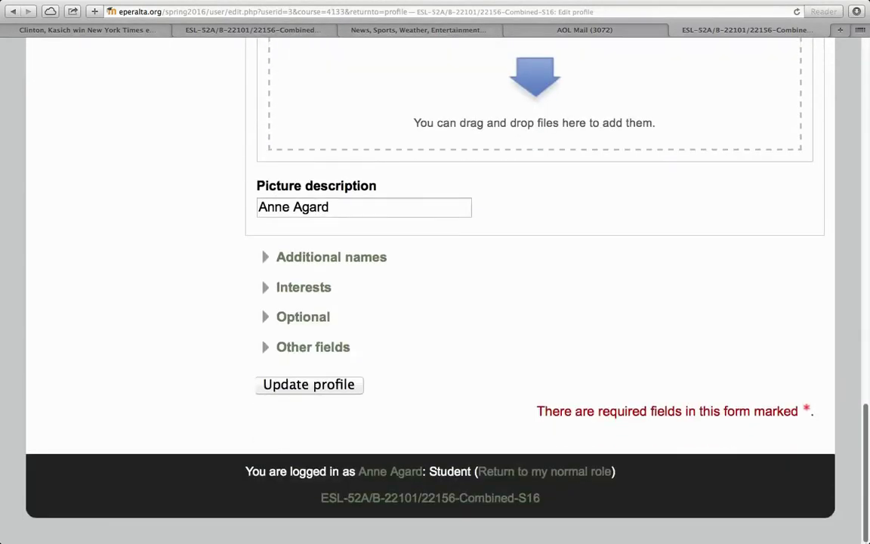